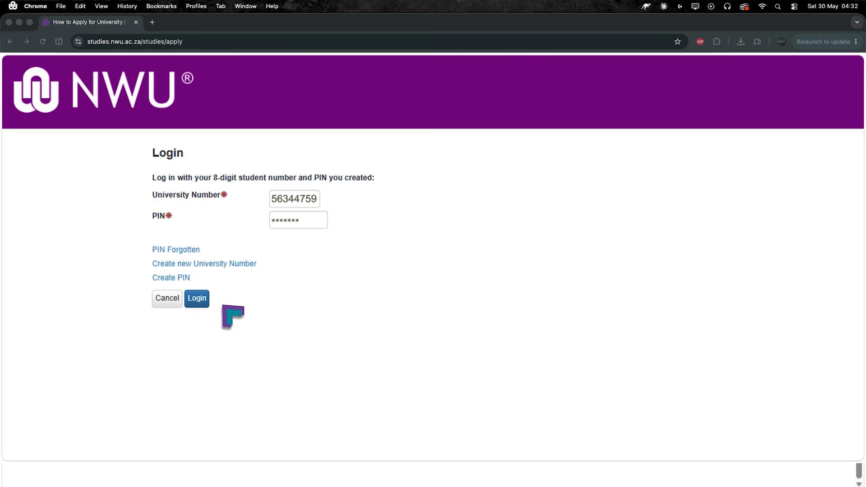
Step: Request PIN recovery by submitting the applicant's university number and date of birth
left_click(189, 295)
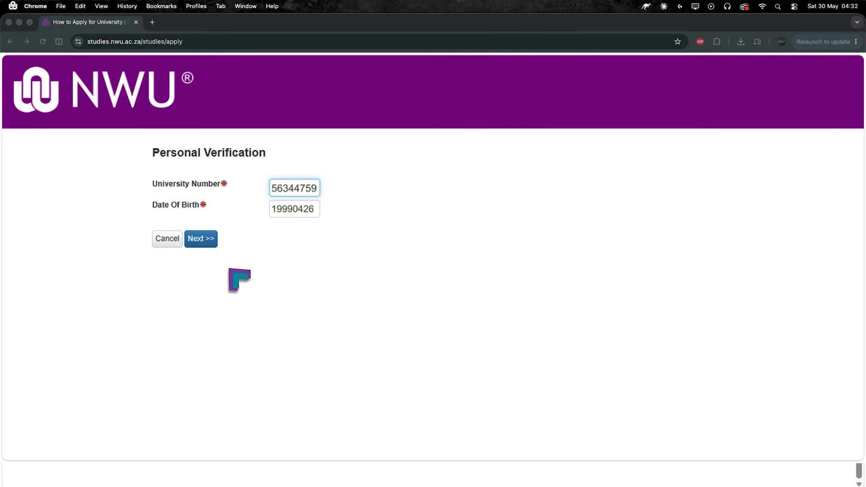
left_click(205, 241)
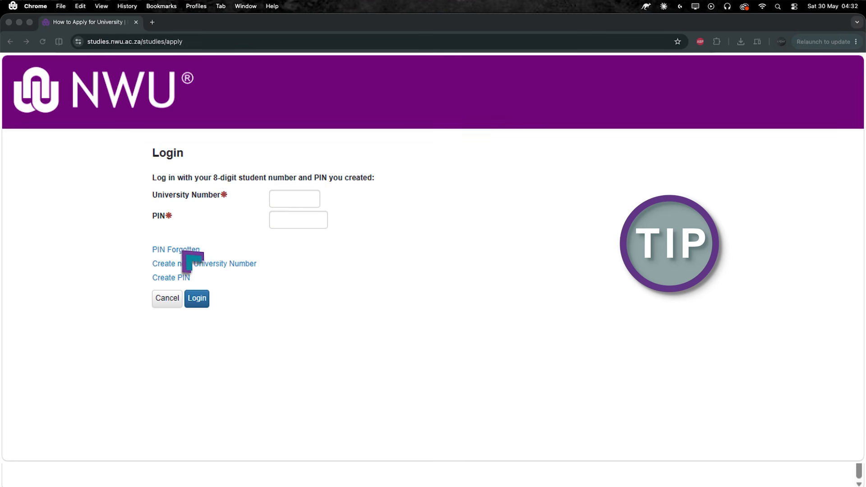
left_click(183, 251)
key("Tab")
left_click(199, 283)
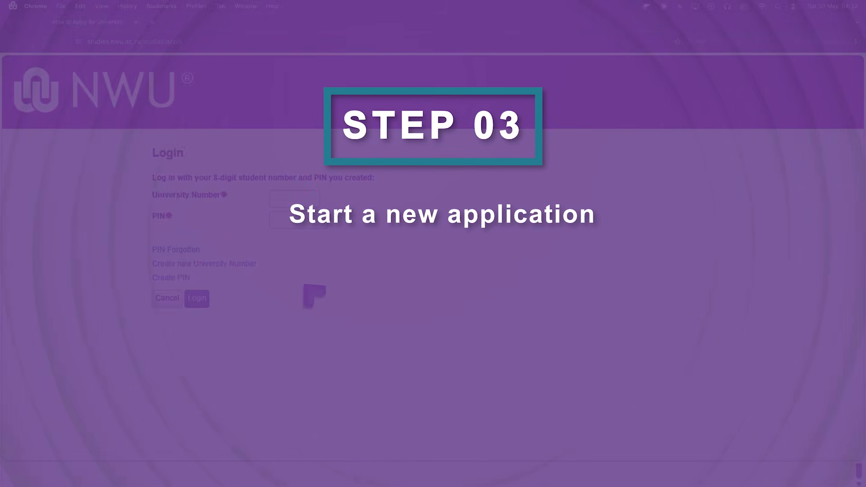
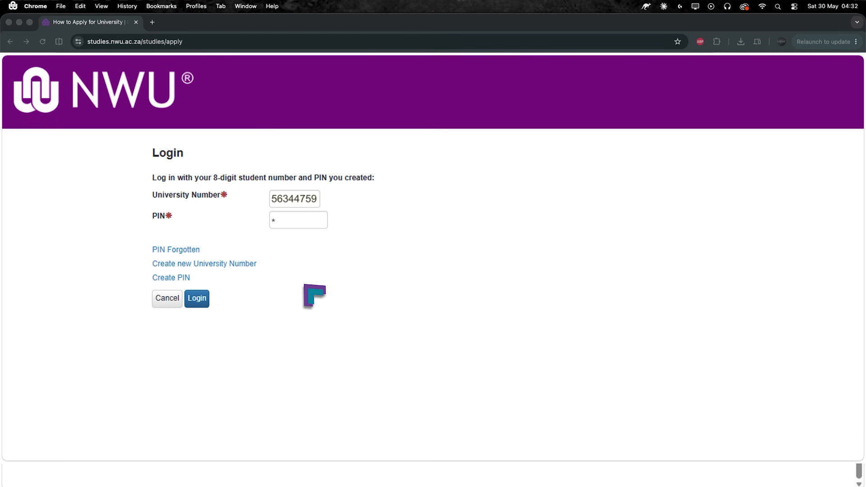
Step: Log in with the university number and PIN, then start a new 2027 application
left_click(194, 298)
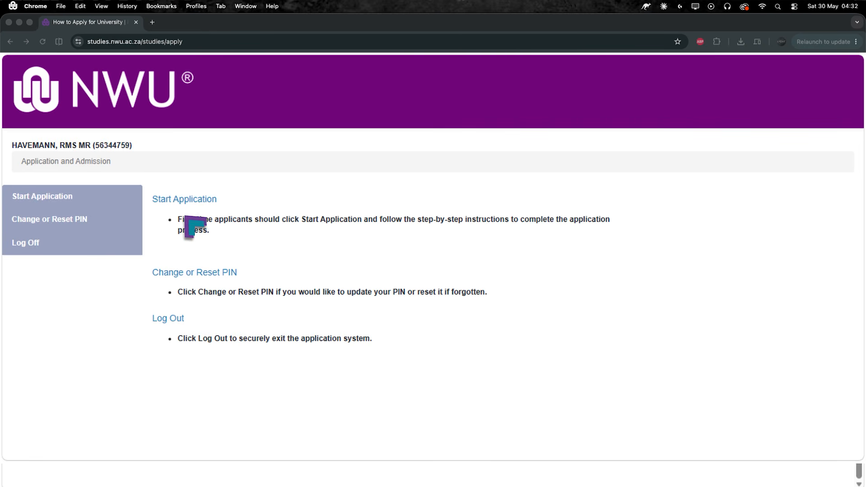
left_click(183, 199)
scroll(419, 323, "down", 1)
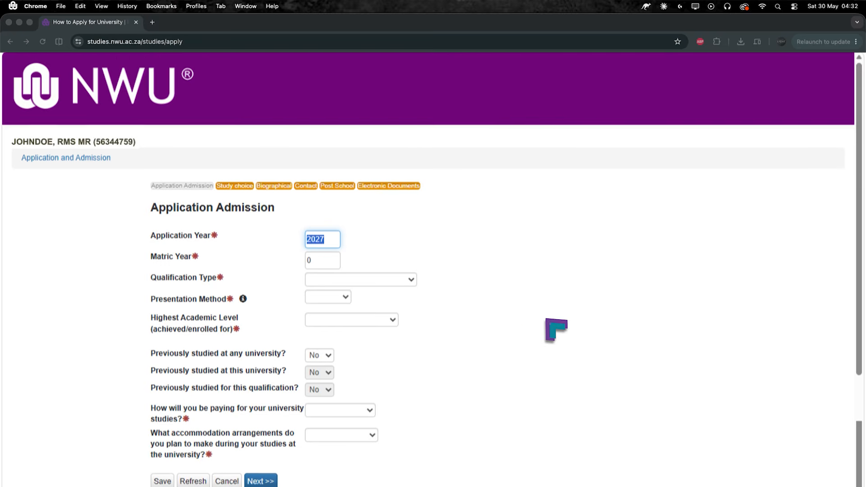
Step: Choose Undergraduate Qualification and Contact presentation method for matric year 2026
scroll(556, 329, "down", 2)
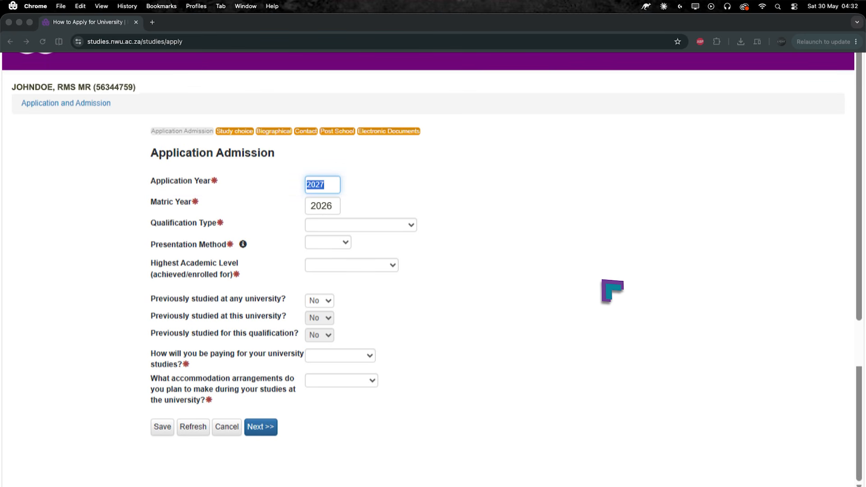
left_click(411, 225)
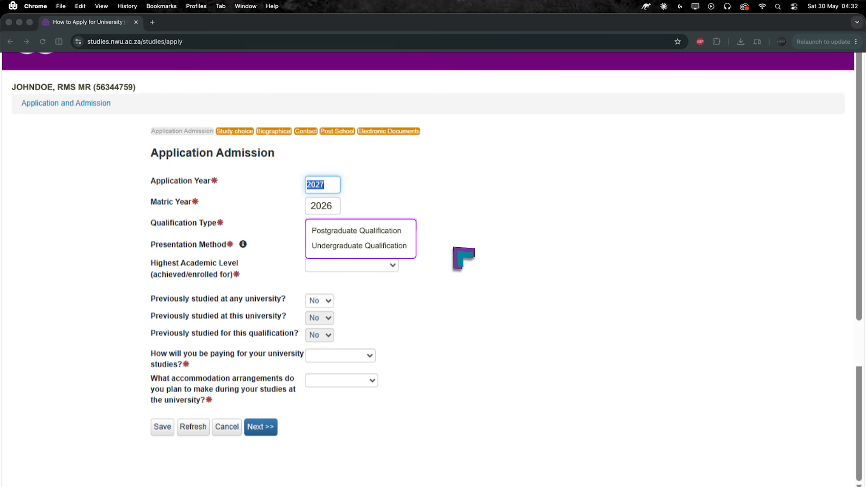
left_click(379, 247)
left_click(346, 243)
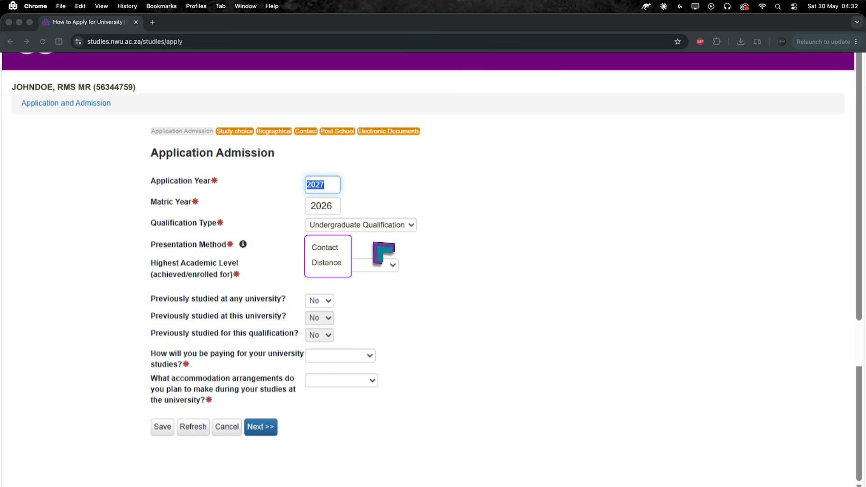
left_click(328, 247)
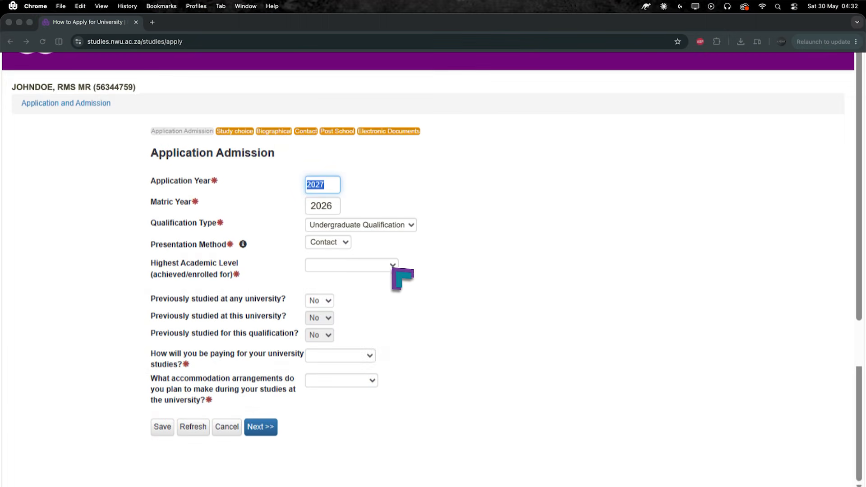
Step: Set a.SA Educ Dept NSC, no previous university study, Self payment and Private accommodation, then continue
left_click(392, 266)
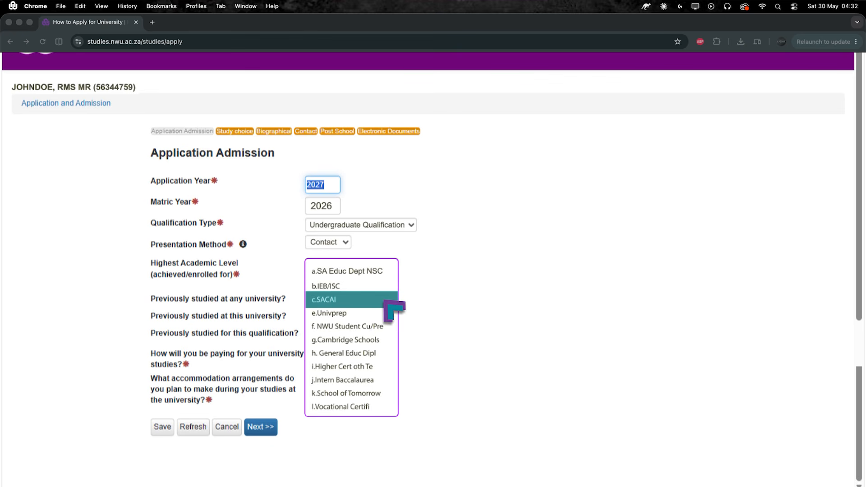
left_click(387, 272)
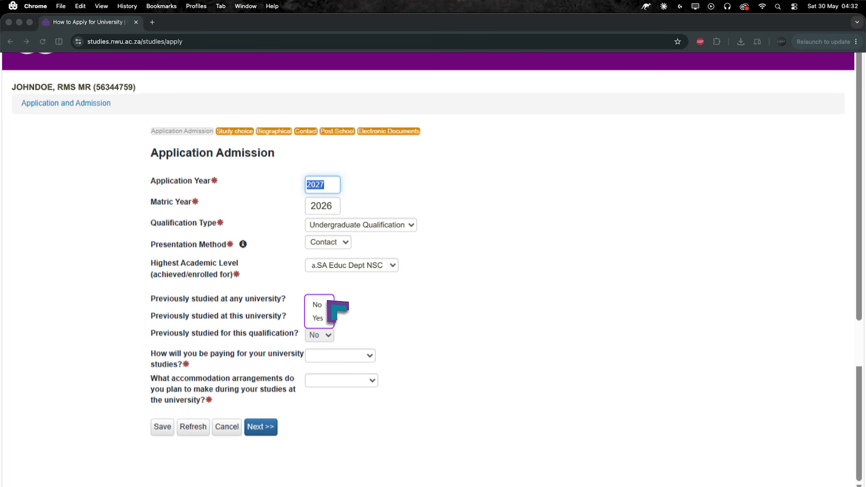
left_click(359, 318)
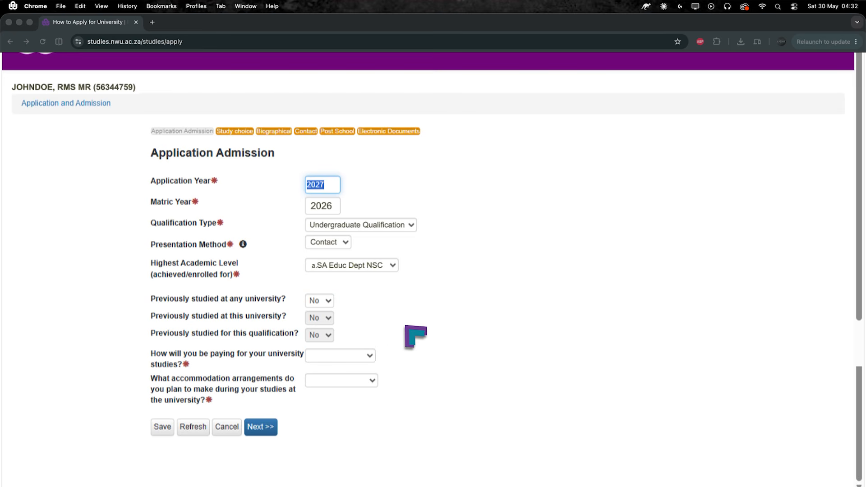
left_click(369, 355)
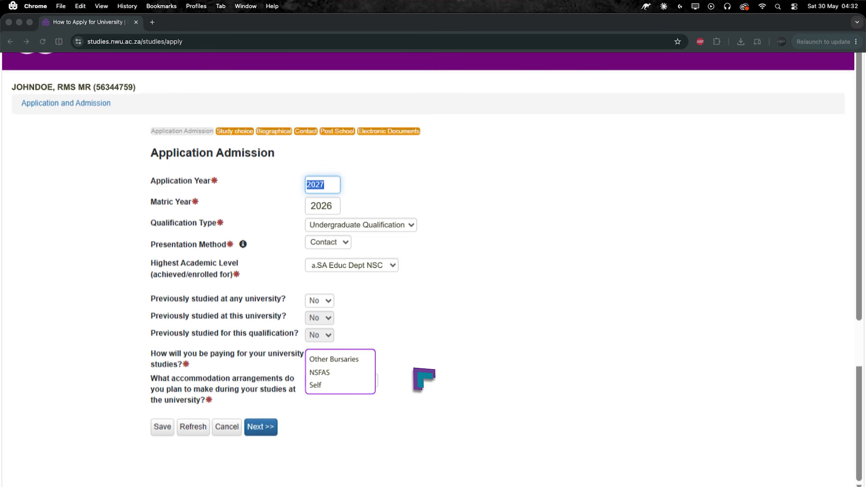
left_click(332, 387)
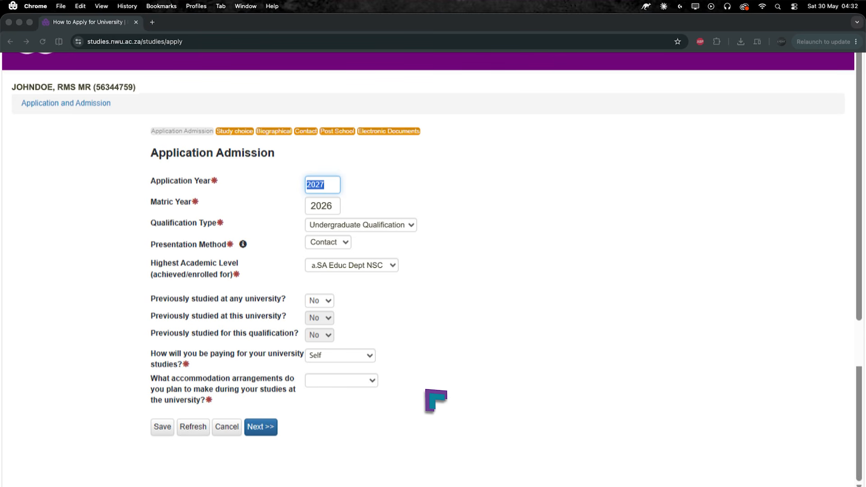
left_click(372, 382)
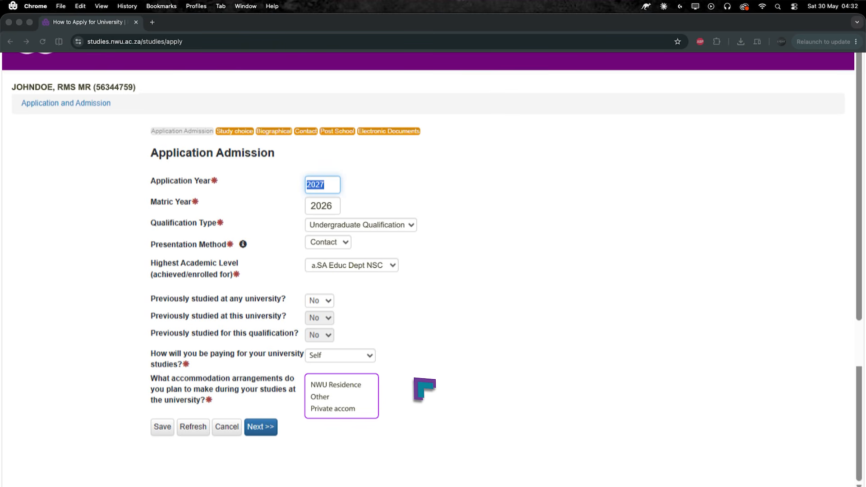
left_click(351, 409)
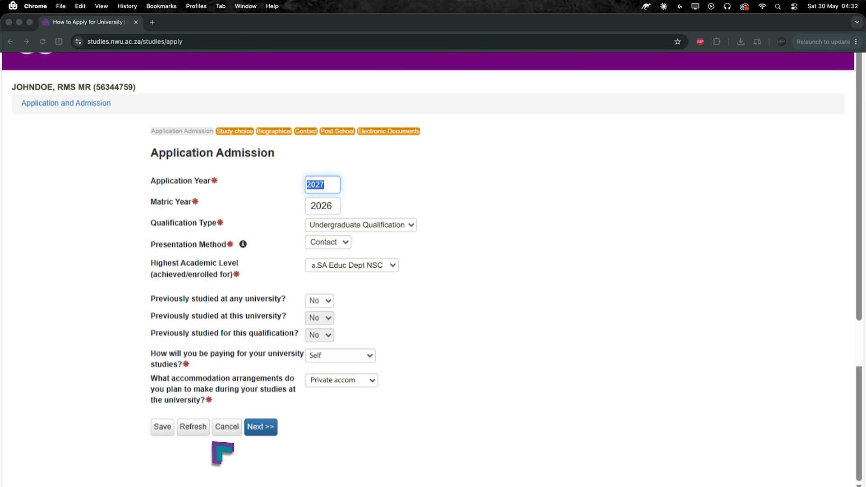
left_click(266, 427)
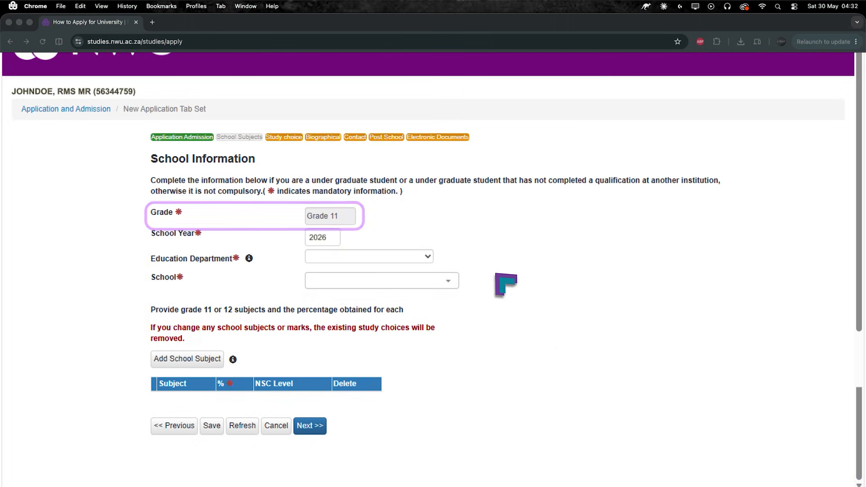
Step: Select NORTH WEST DEPT ED as education department and LUNAR PRIMARY SCHOOL as school
left_click(429, 256)
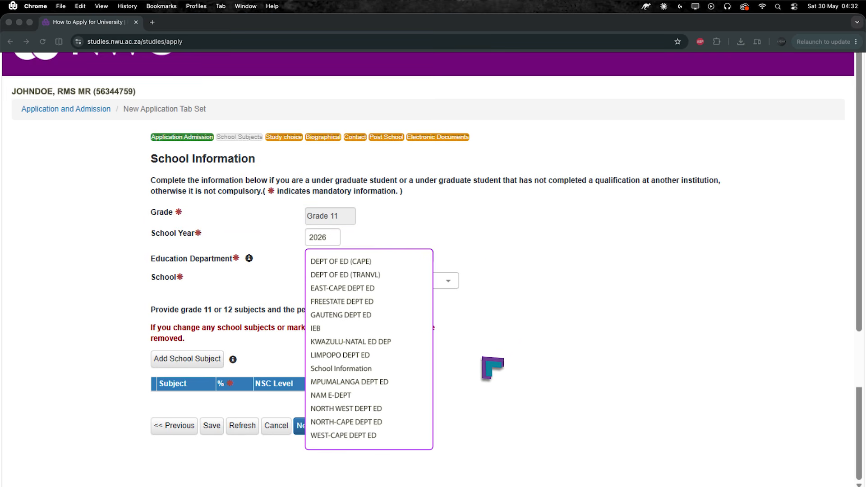
left_click(367, 409)
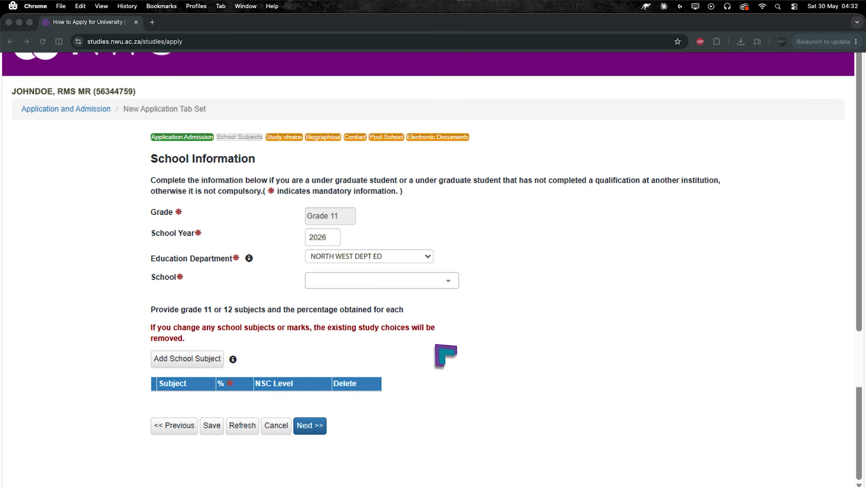
left_click(455, 282)
left_click(377, 432)
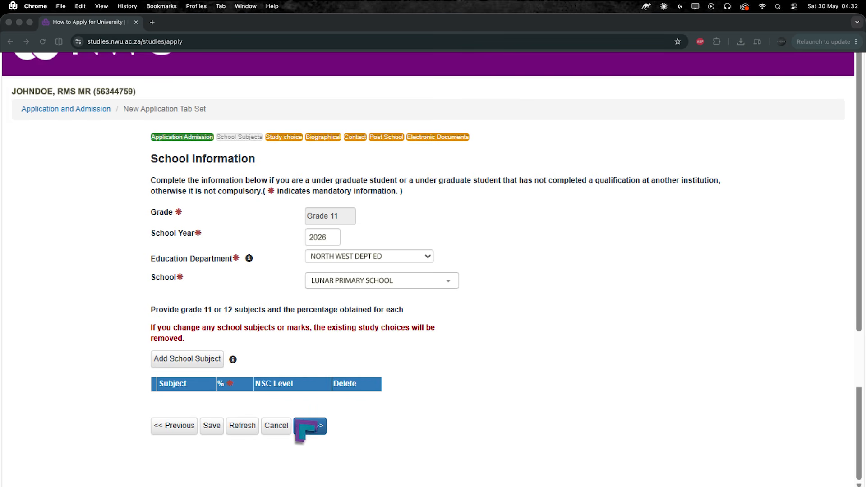
Step: Add the nine school subjects with their percentages and continue to Choice of Study
left_click(206, 363)
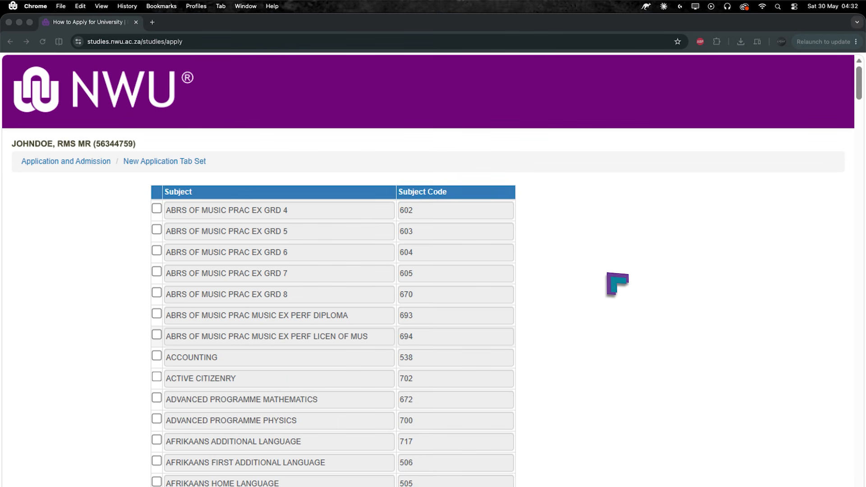
scroll(621, 277, "down", 5)
scroll(621, 276, "down", 10)
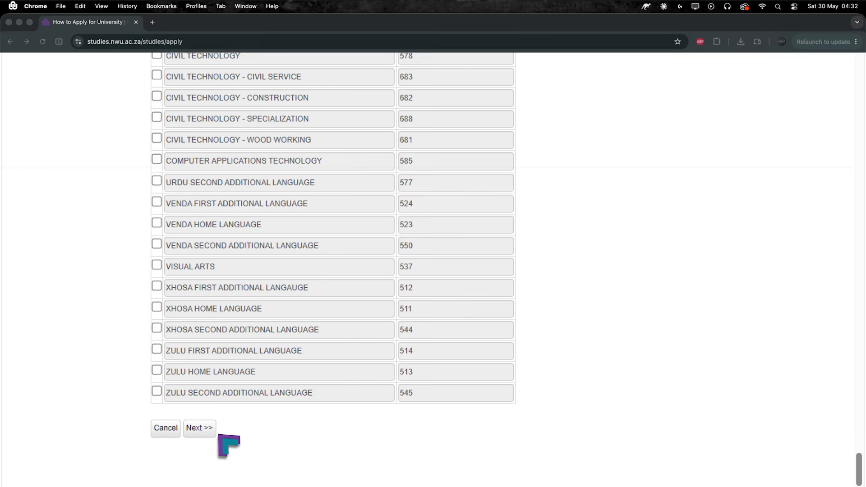
left_click(199, 431)
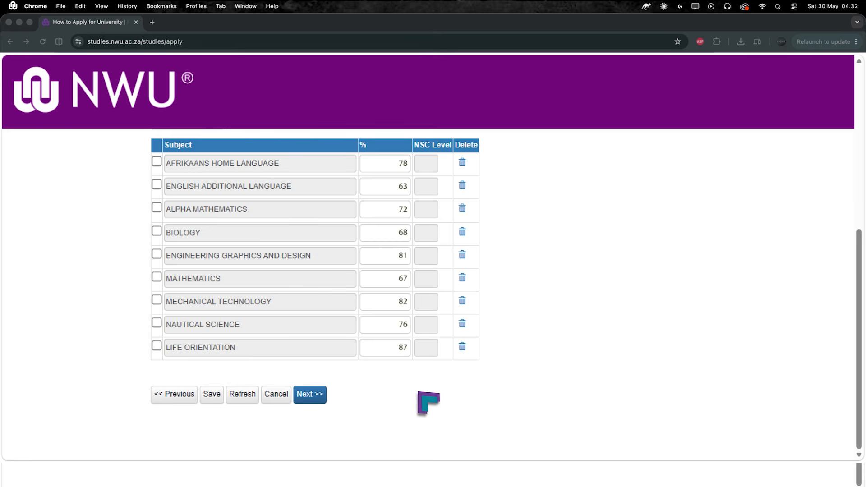
left_click(311, 397)
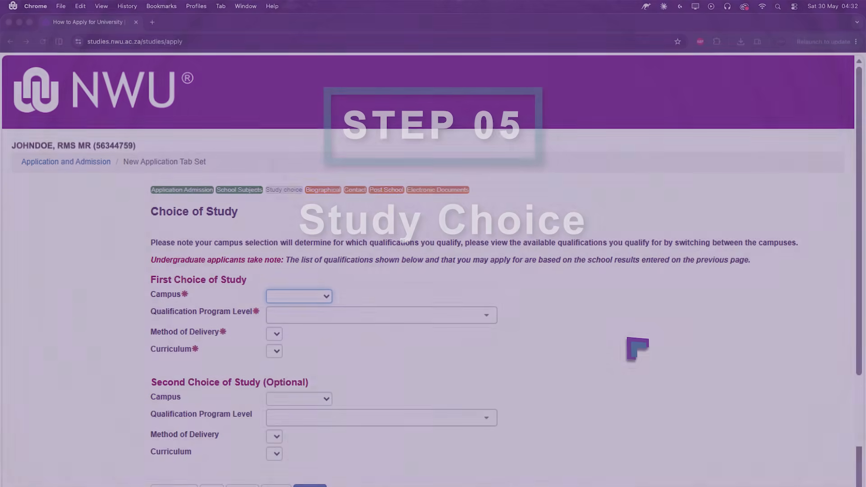
Step: Scroll to First Choice of Study and set its campus to Potchefstroom
scroll(432, 270, "down", 3)
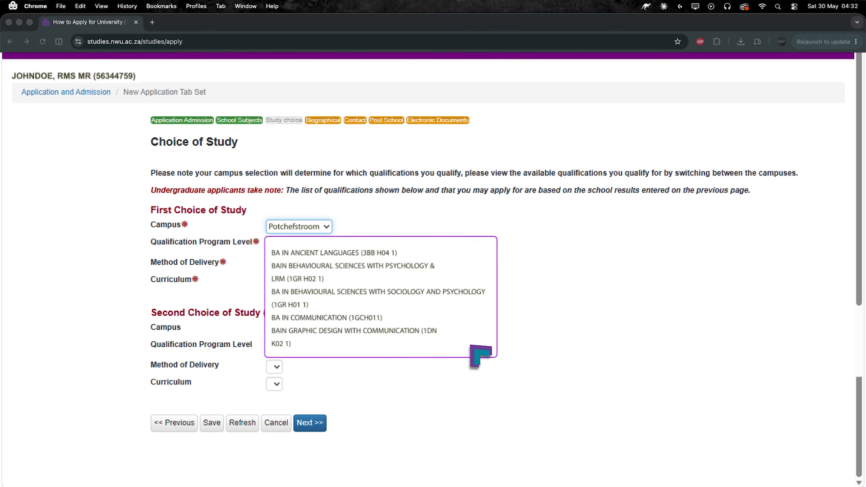
Step: Choose BA IN COMMUNICATION first and BCOM IN LAW at Mahikeng second, then continue
left_click(320, 319)
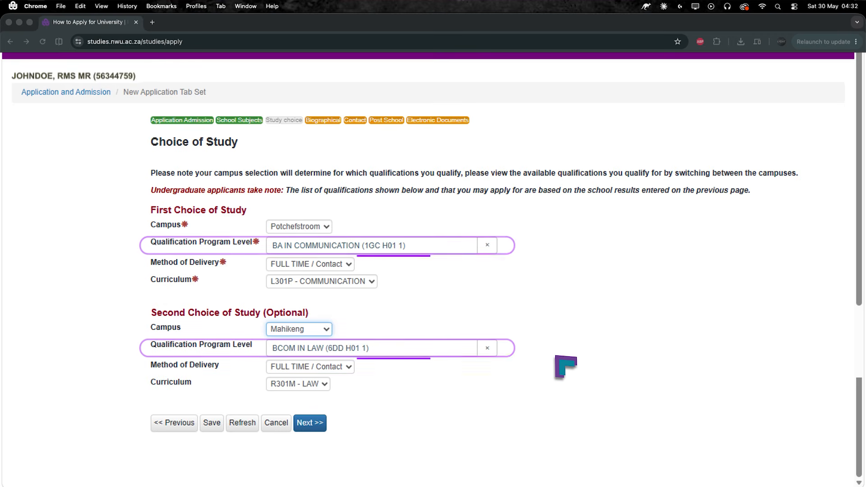
left_click(315, 427)
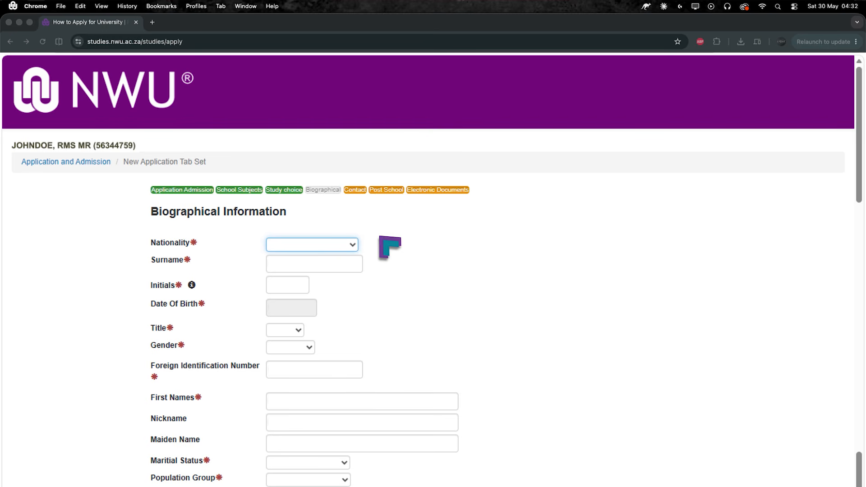
Step: Set nationality to South Africa, complete the biographical fields, and continue to Contact Information
left_click(351, 245)
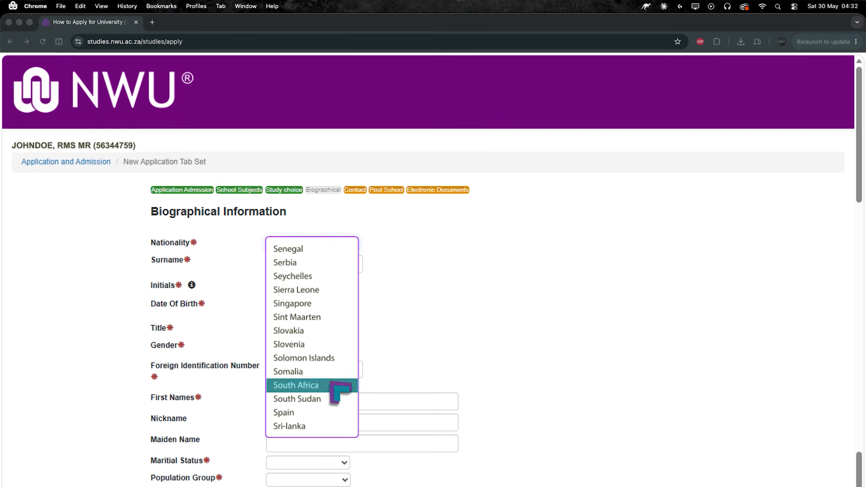
left_click(318, 388)
scroll(397, 392, "down", 3)
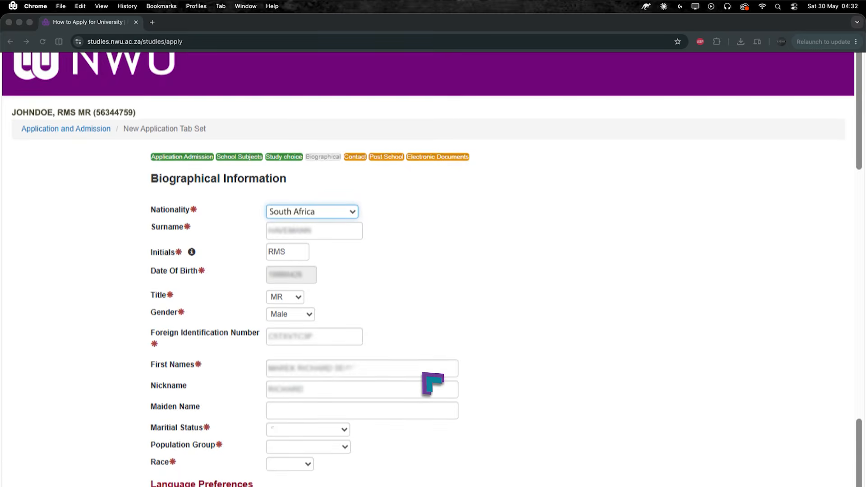
scroll(469, 343, "down", 5)
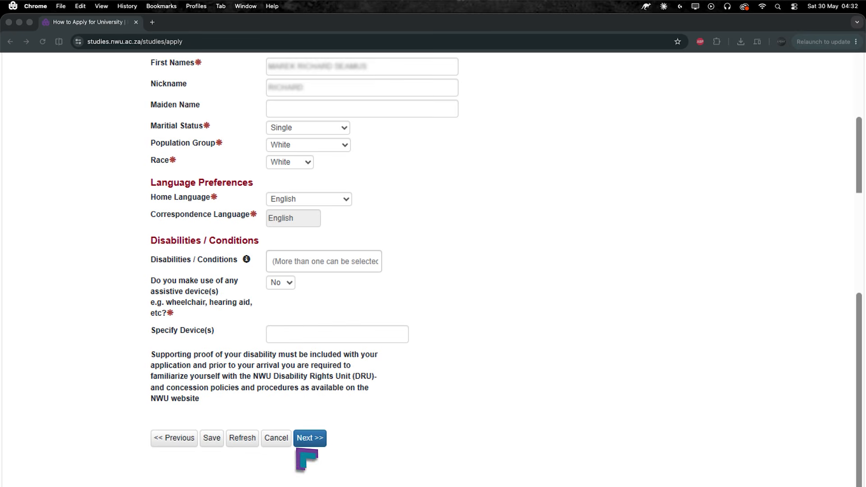
left_click(320, 444)
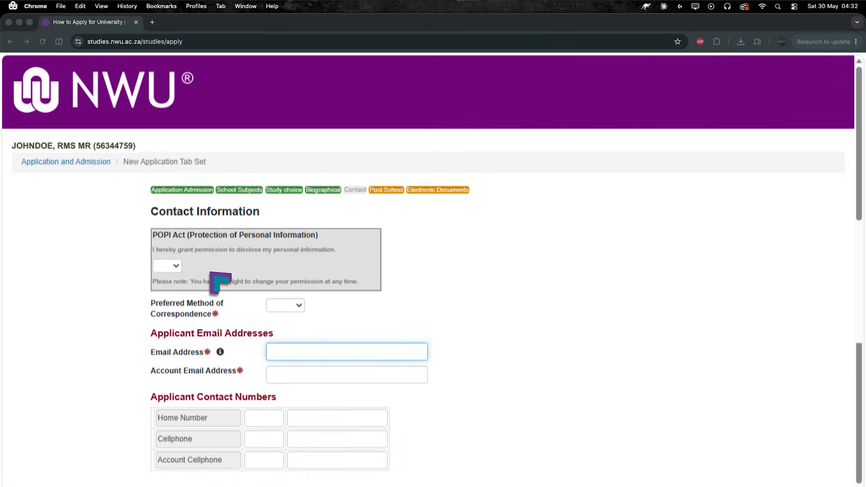
Step: Answer Yes to the POPI Act disclosure, fill contact details, and continue
left_click(173, 285)
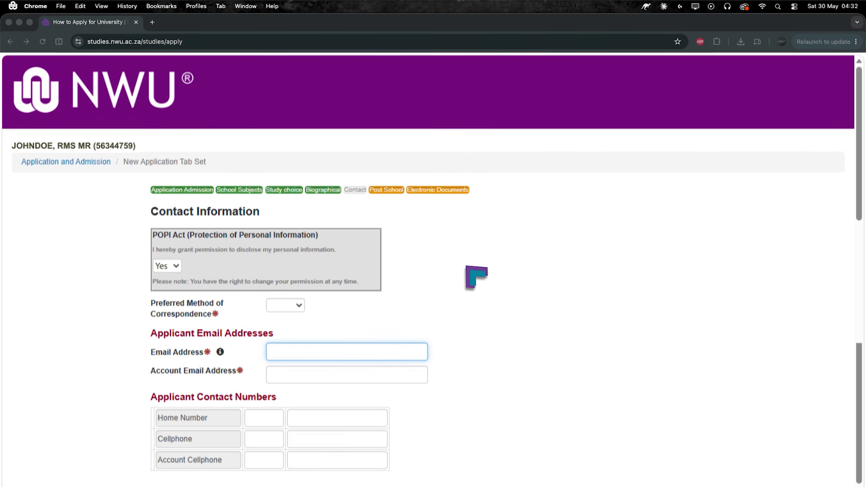
scroll(466, 267, "down", 10)
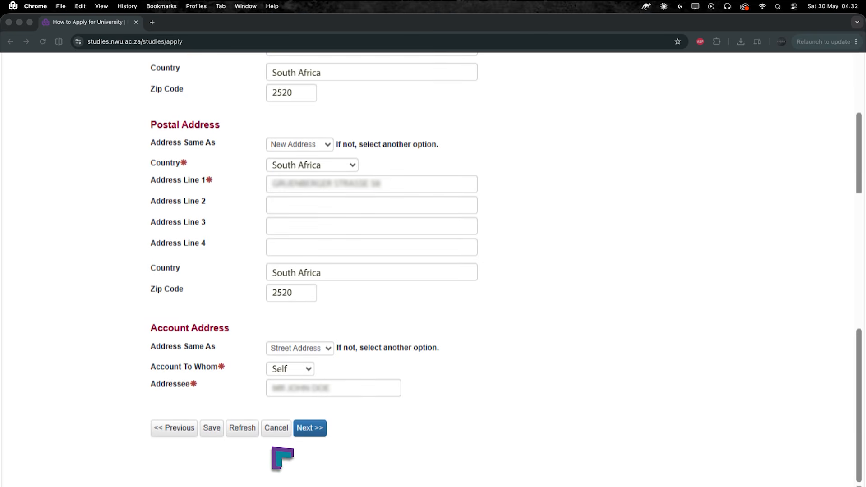
left_click(316, 429)
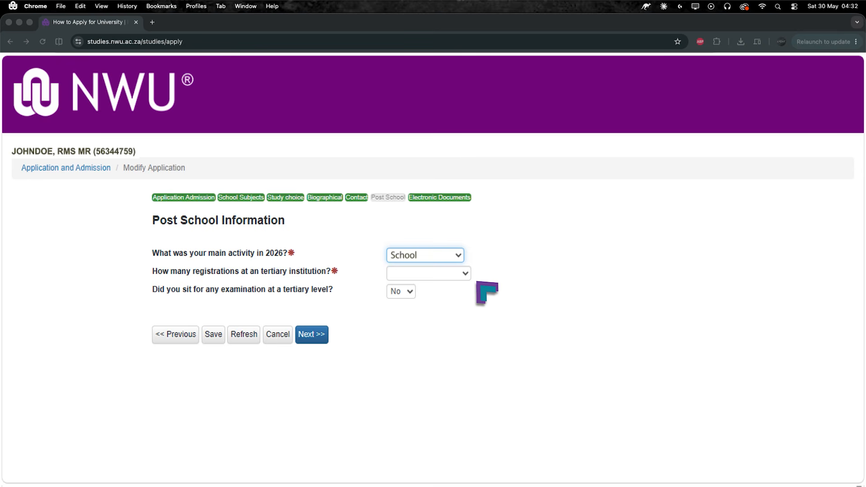
Step: Answer First Registration for tertiary registrations and proceed to Electronic Documents
left_click(441, 281)
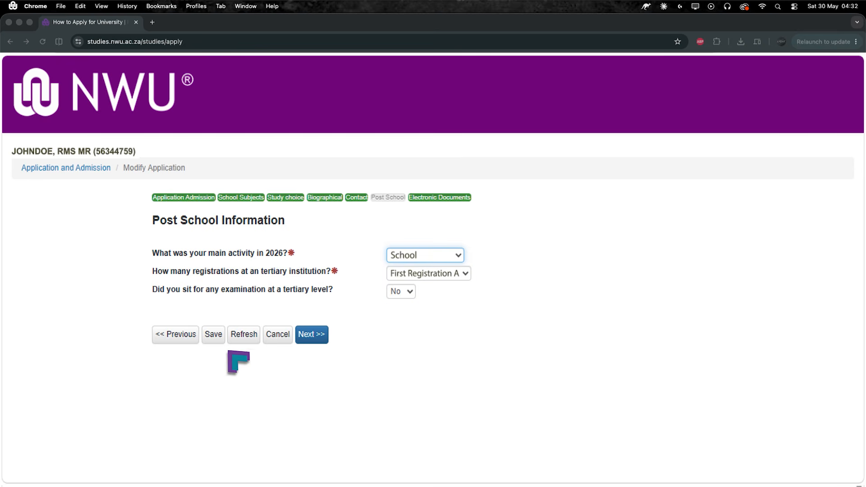
left_click(320, 340)
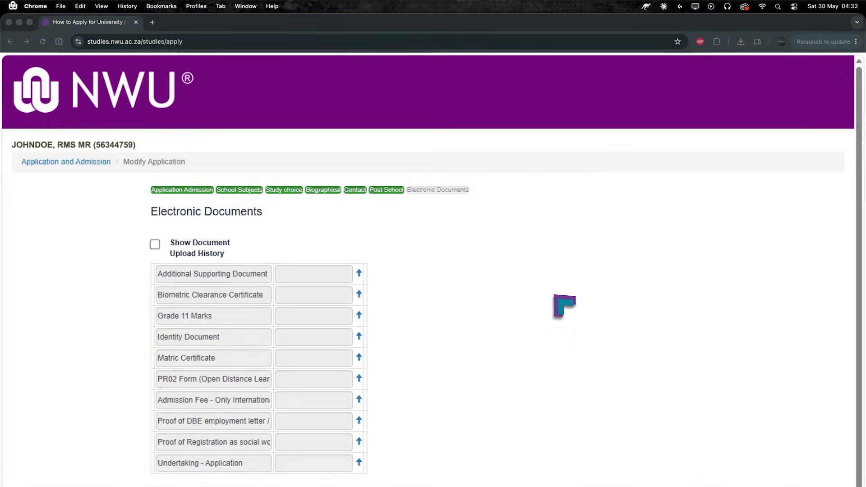
Step: Upload 'Additional Supporting Document.pdf' into the Additional Supporting Document row
scroll(564, 307, "down", 3)
scroll(564, 307, "down", 1)
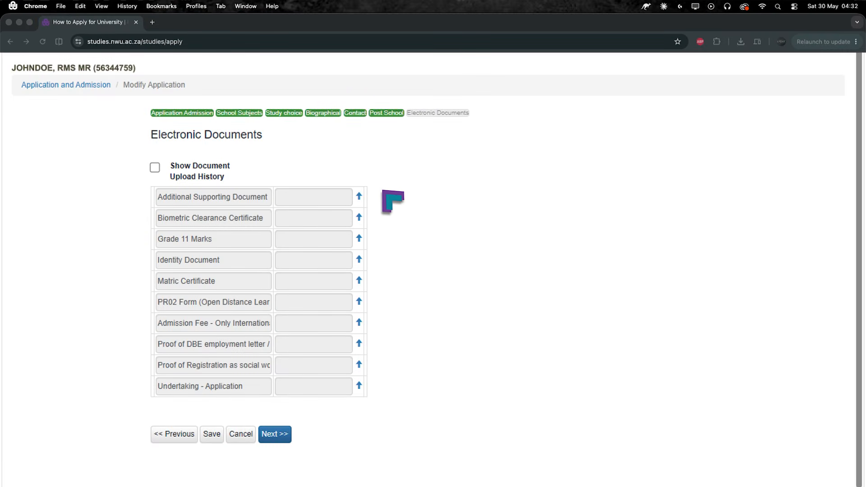
left_click(359, 197)
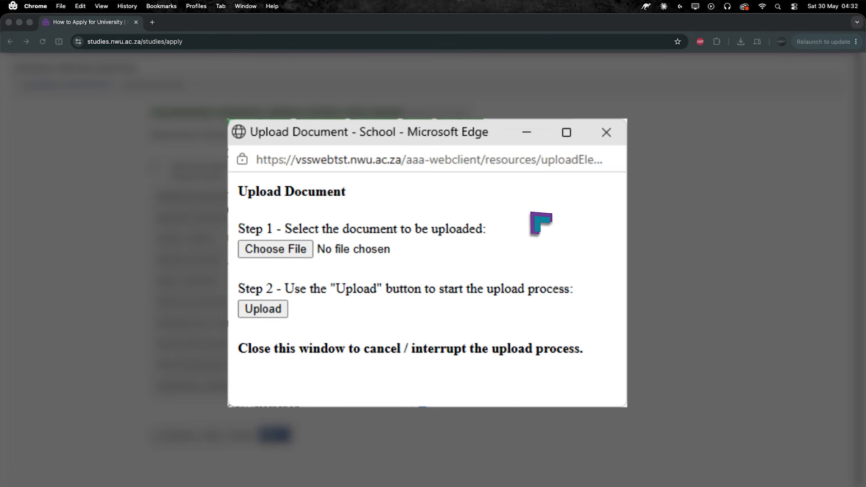
left_click(282, 253)
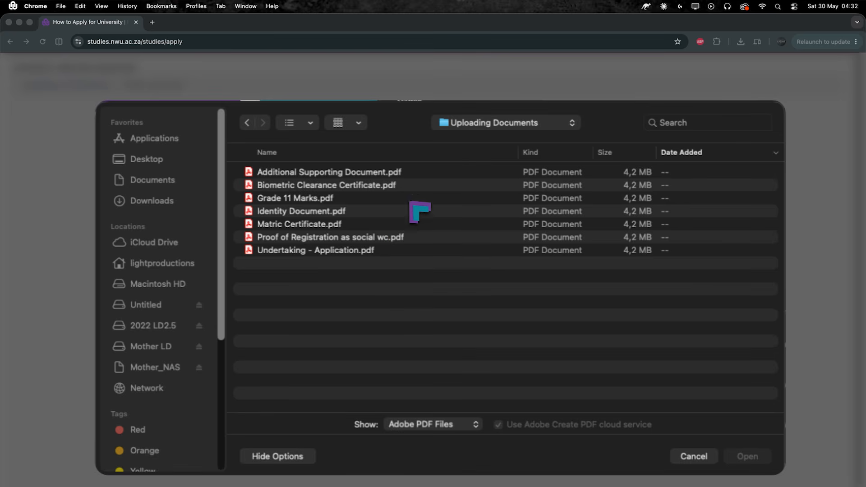
left_click(408, 172)
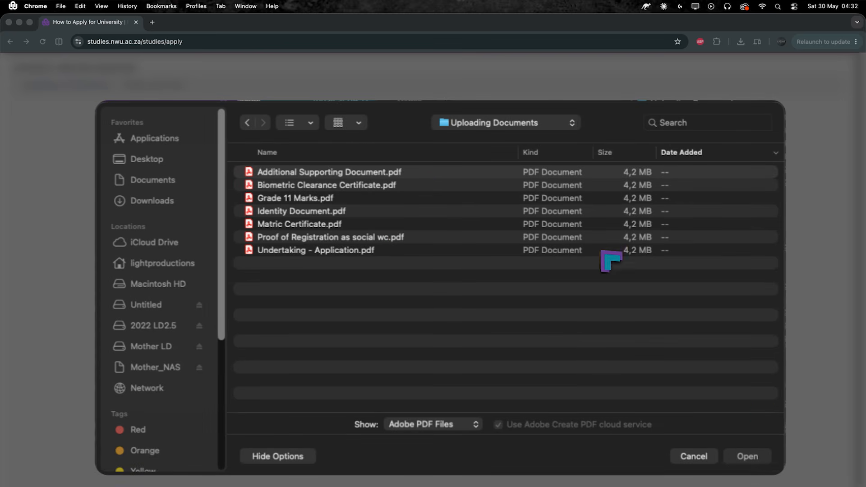
left_click(763, 451)
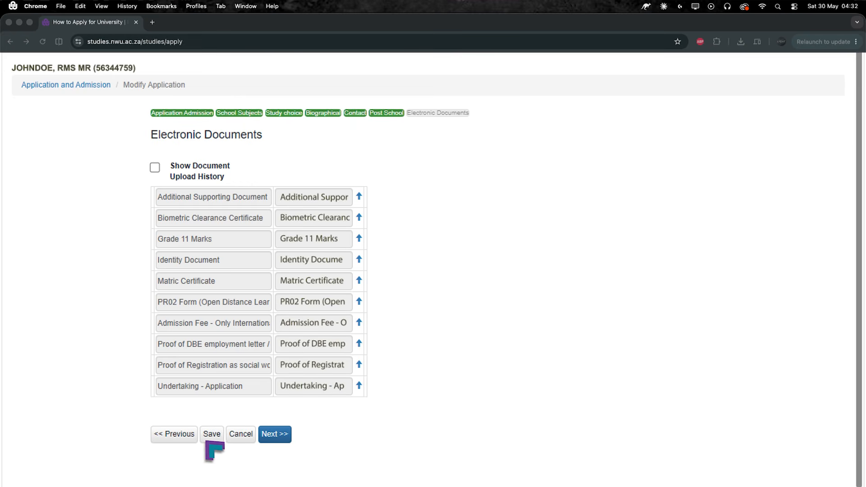
Step: Continue to the Submit Application to NWU page and start paying the R150.00 study application fee
left_click(279, 439)
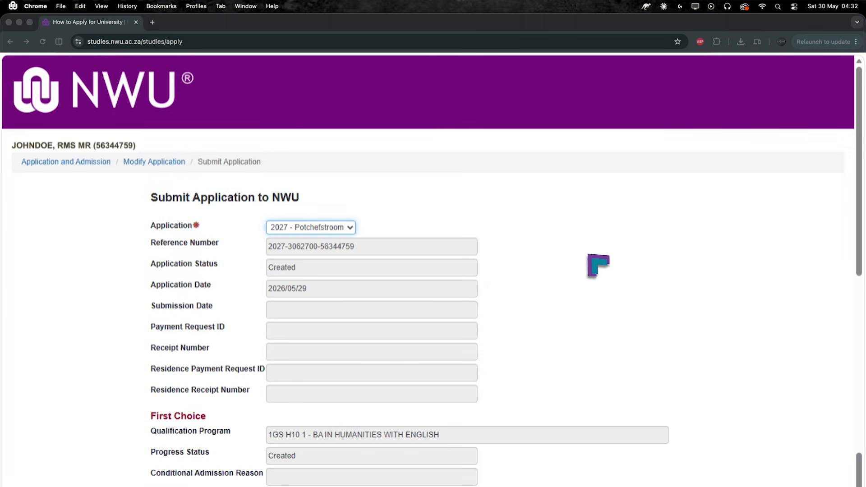
scroll(432, 268, "down", 3)
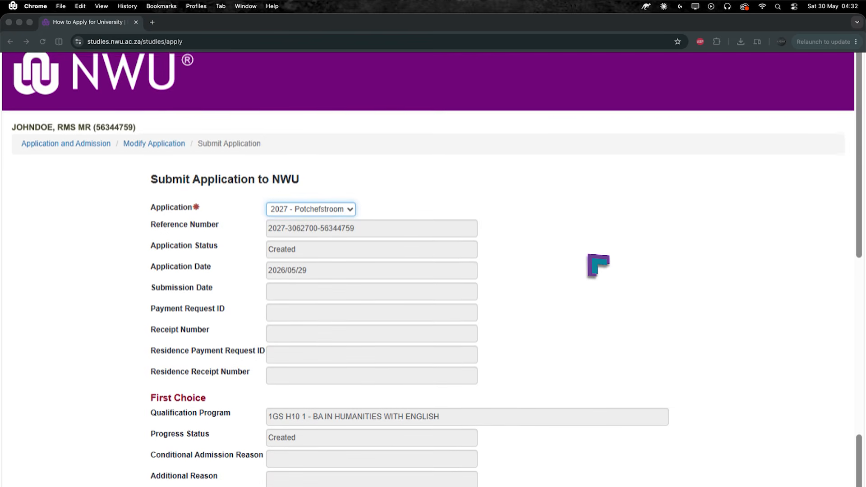
scroll(432, 269, "down", 5)
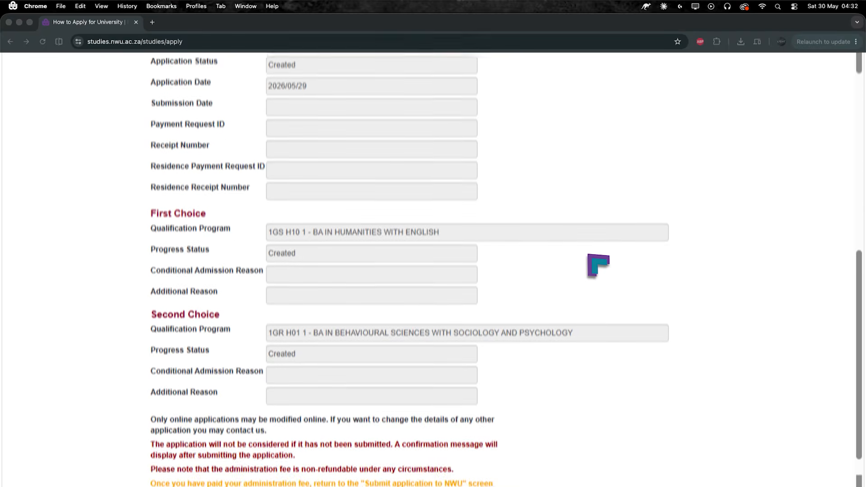
scroll(432, 269, "down", 2)
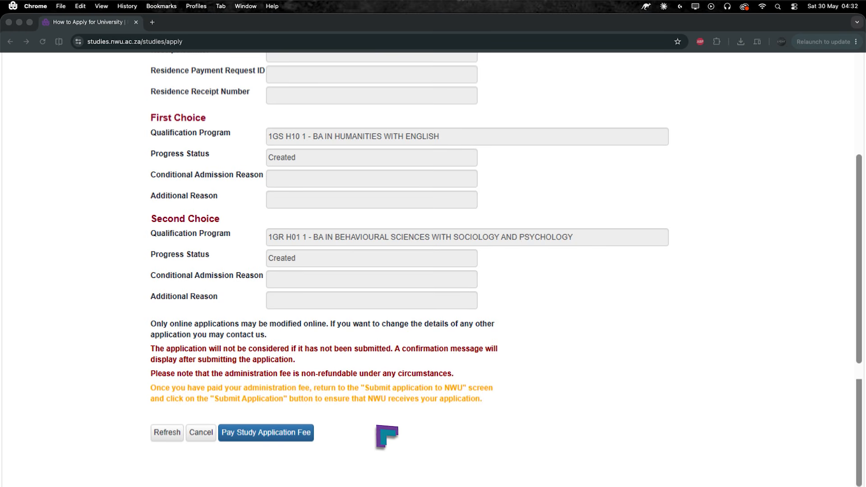
left_click(291, 434)
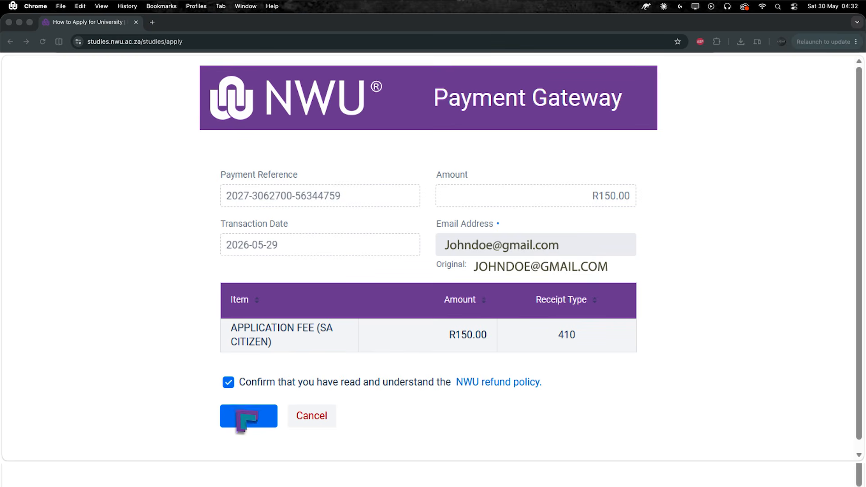
Step: Pay the R150.00 fee, print the receipt, and return to the submit page
left_click(262, 420)
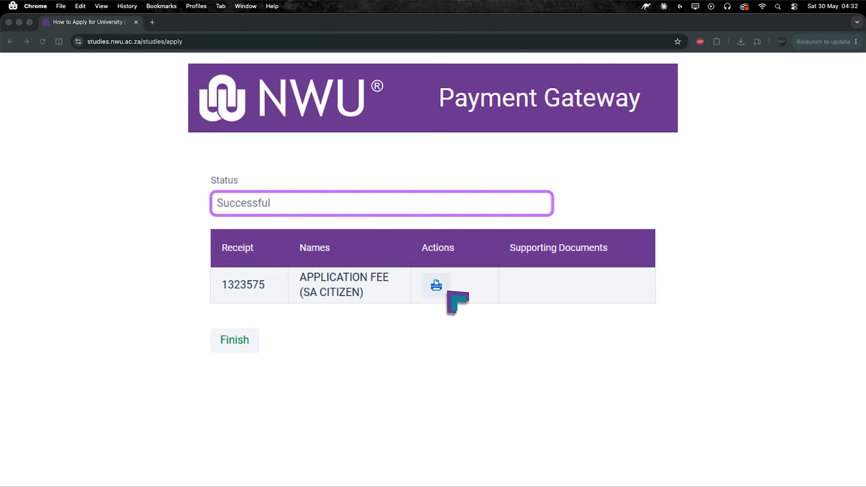
left_click(435, 283)
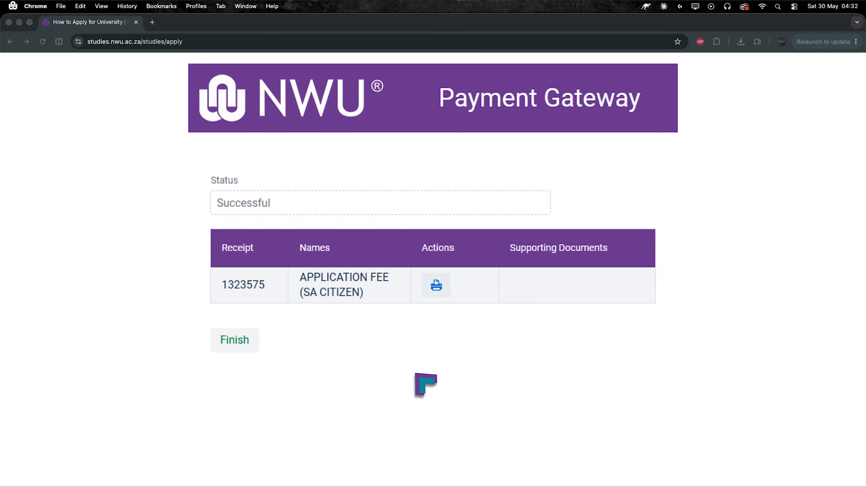
left_click(252, 338)
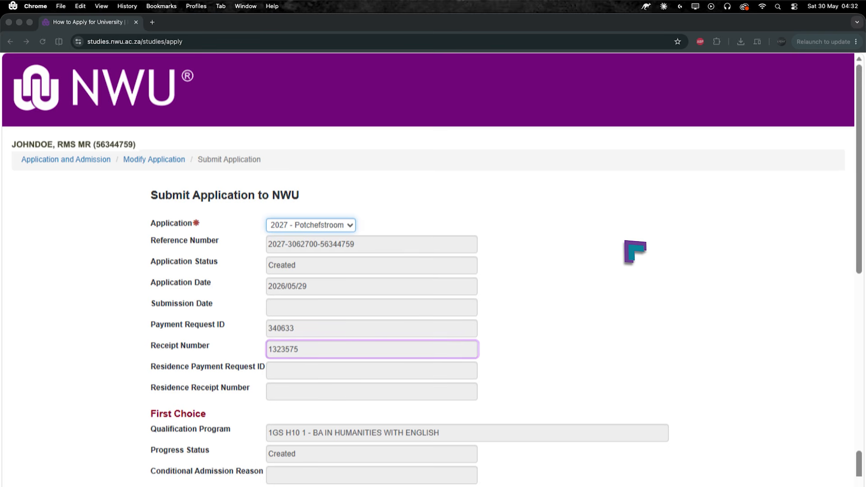
scroll(635, 252, "down", 6)
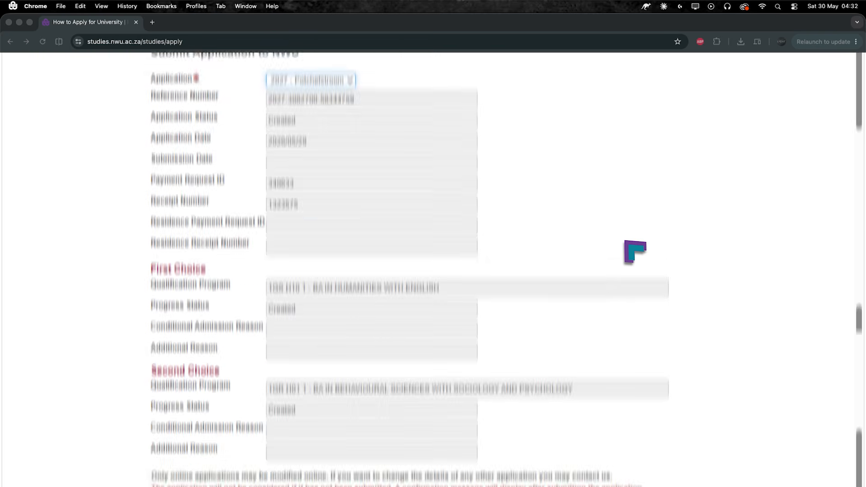
scroll(636, 252, "down", 1)
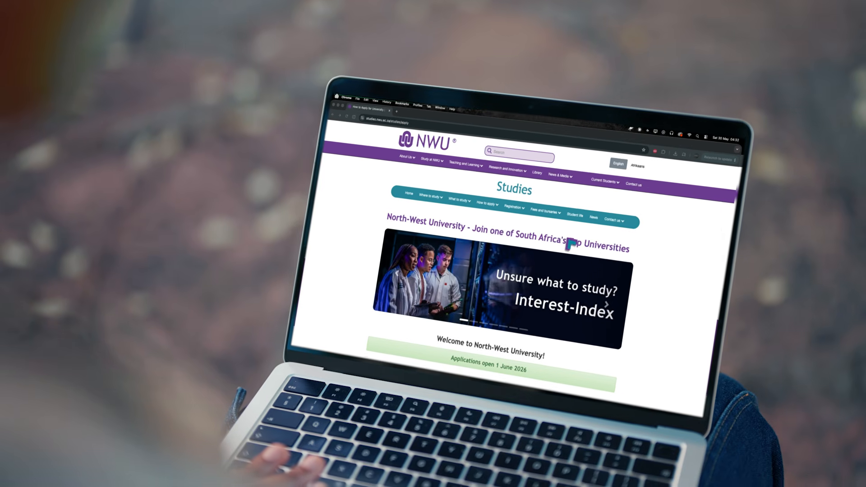
scroll(572, 244, "down", 5)
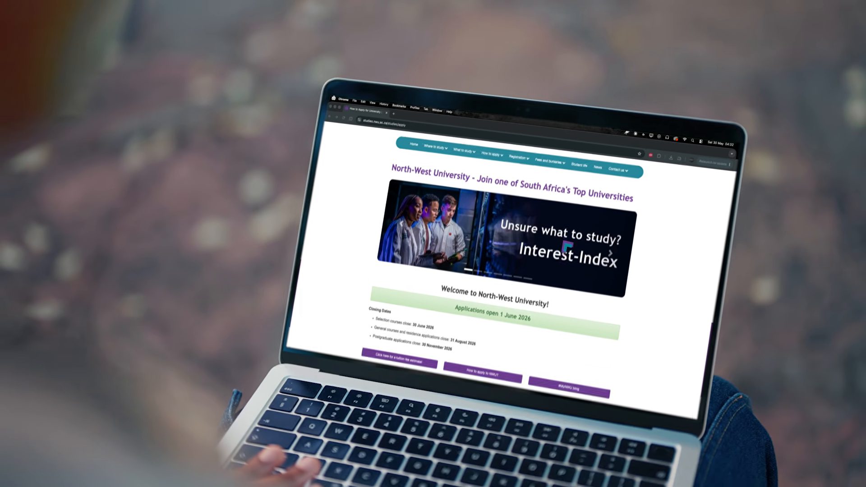
scroll(568, 247, "down", 10)
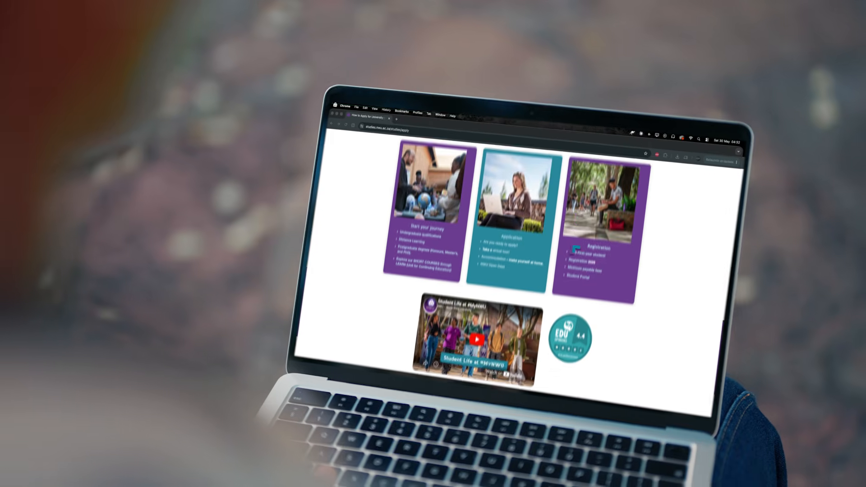
scroll(518, 248, "down", 5)
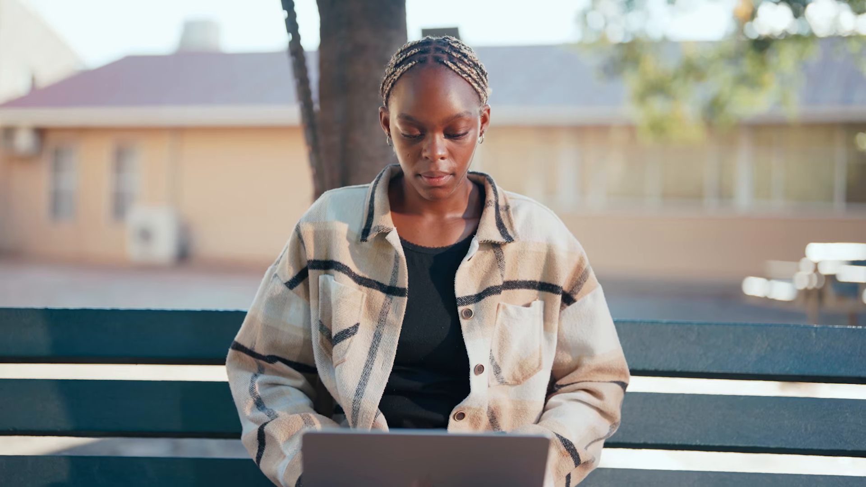